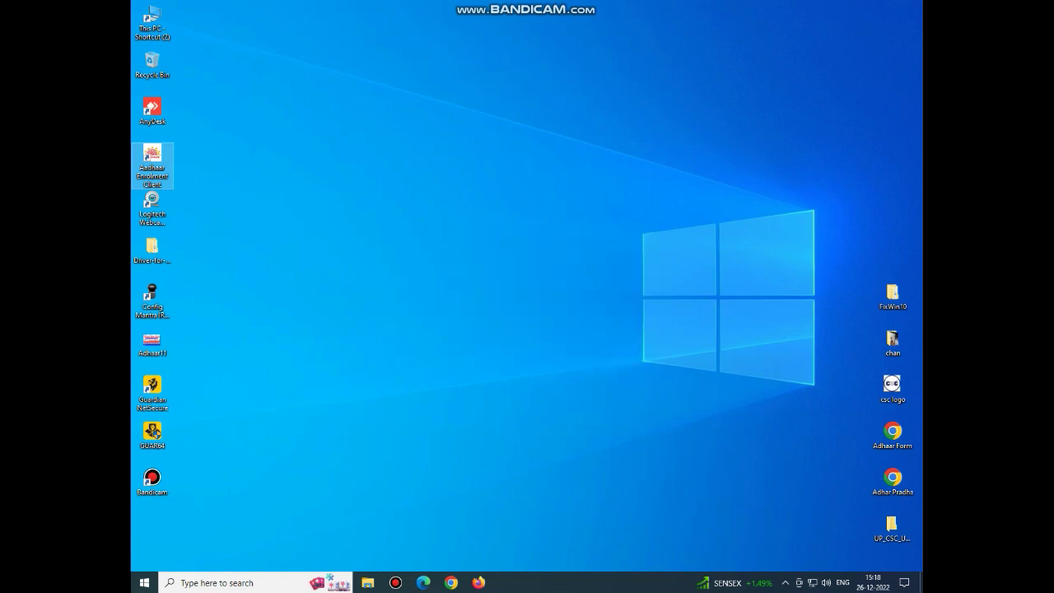
# - Try to open the Aadhaar Enrolment Client from its desktop shortcut
pyautogui.rightClick(148, 145)
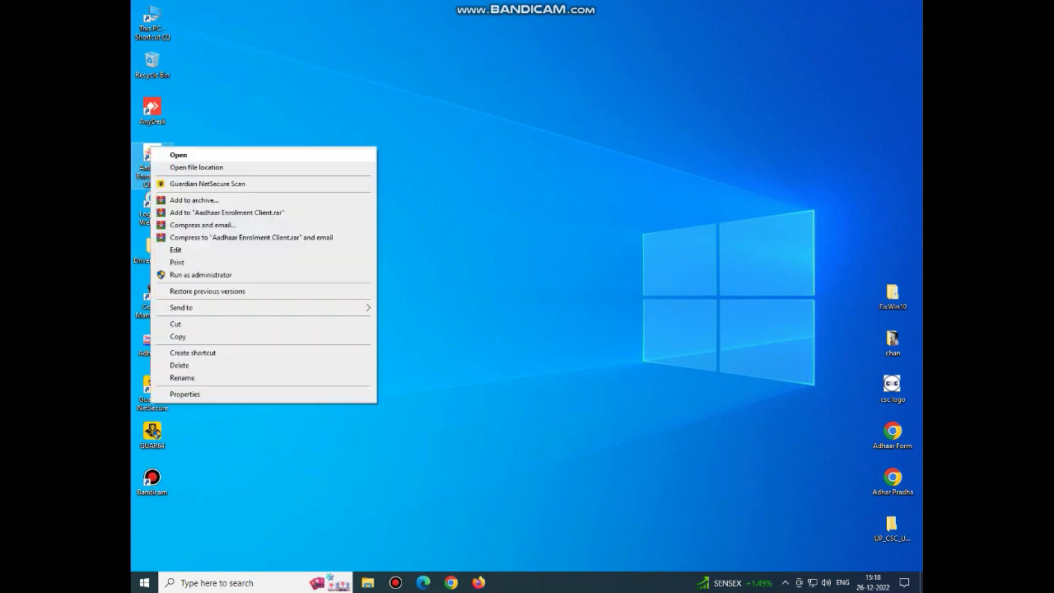
pyautogui.click(177, 155)
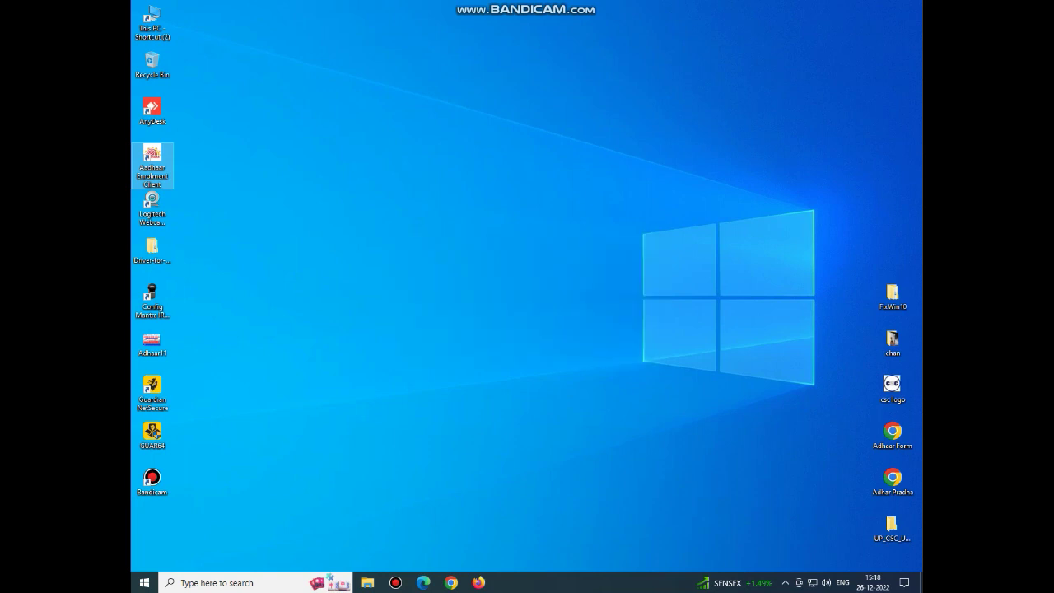
pyautogui.click(395, 582)
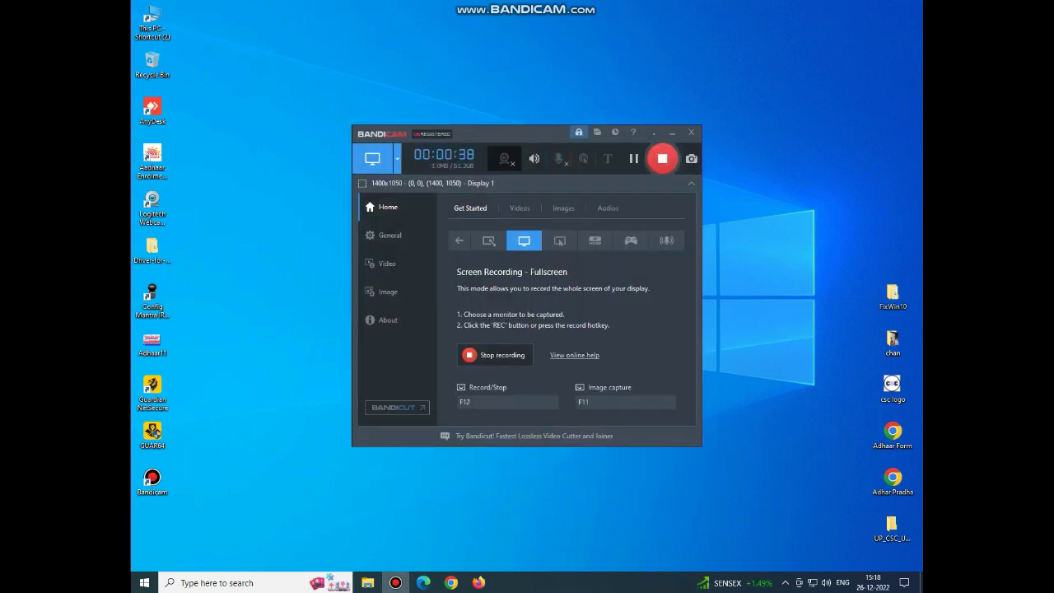
pyautogui.moveTo(497, 138); pyautogui.dragTo(710, 509)
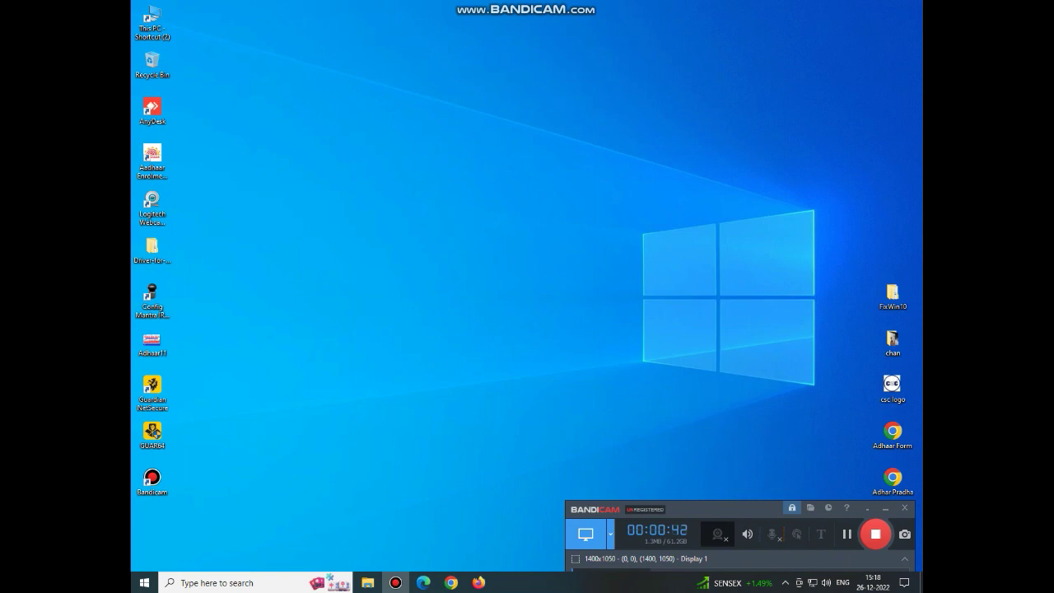
# - Find the Windows Services app by searching for "ser" and open it
pyautogui.click(206, 582)
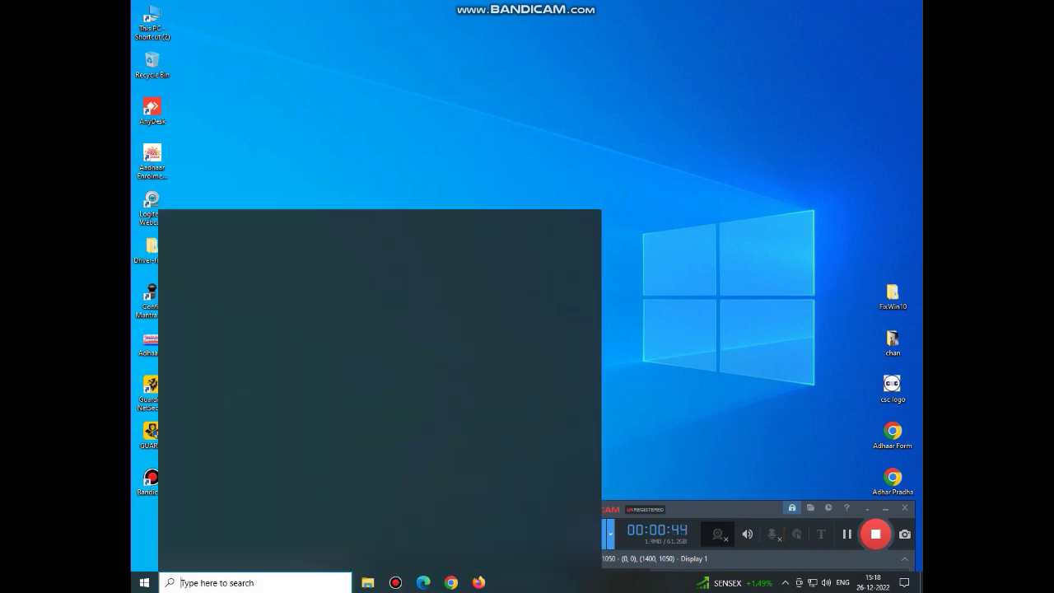
pyautogui.write('ser')
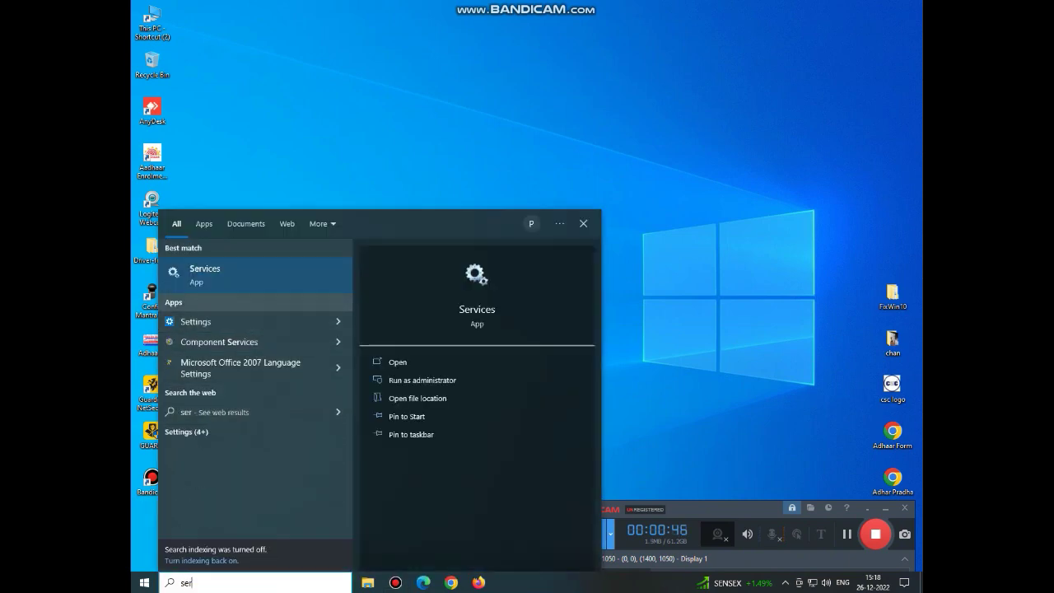
pyautogui.press('Return')
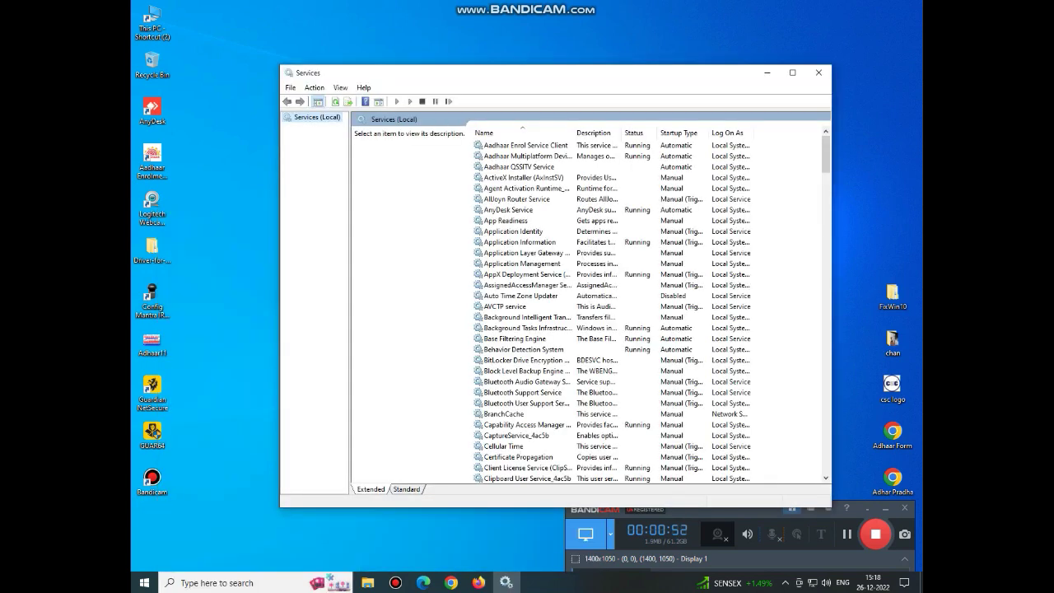
# - Check the Aadhaar Enrol and Multiplatform Device Manager services, and start and restart the Aadhaar QSSITV Service
pyautogui.click(524, 145)
pyautogui.click(525, 156)
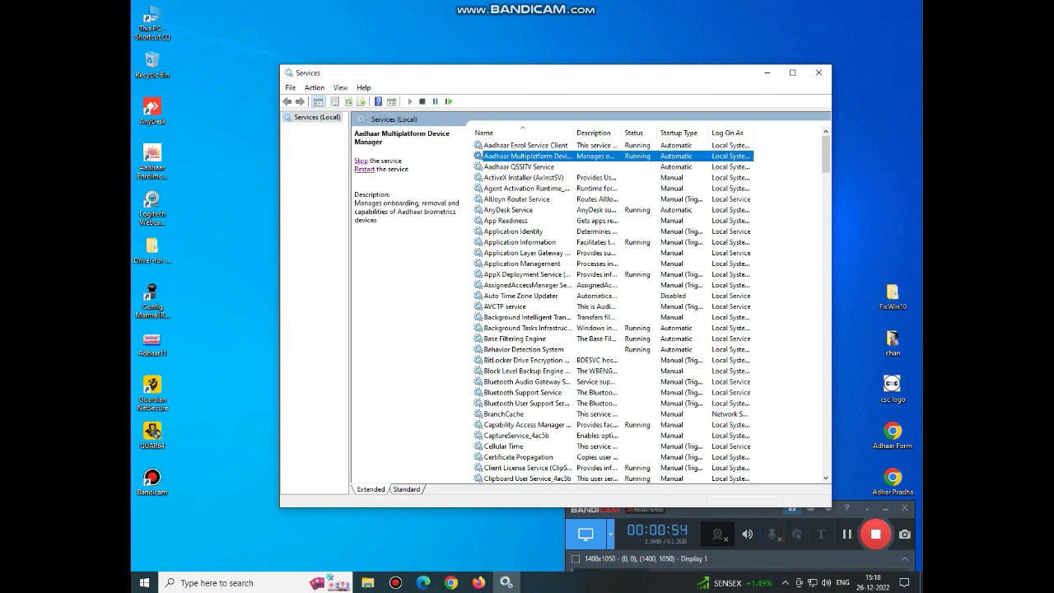
pyautogui.click(524, 167)
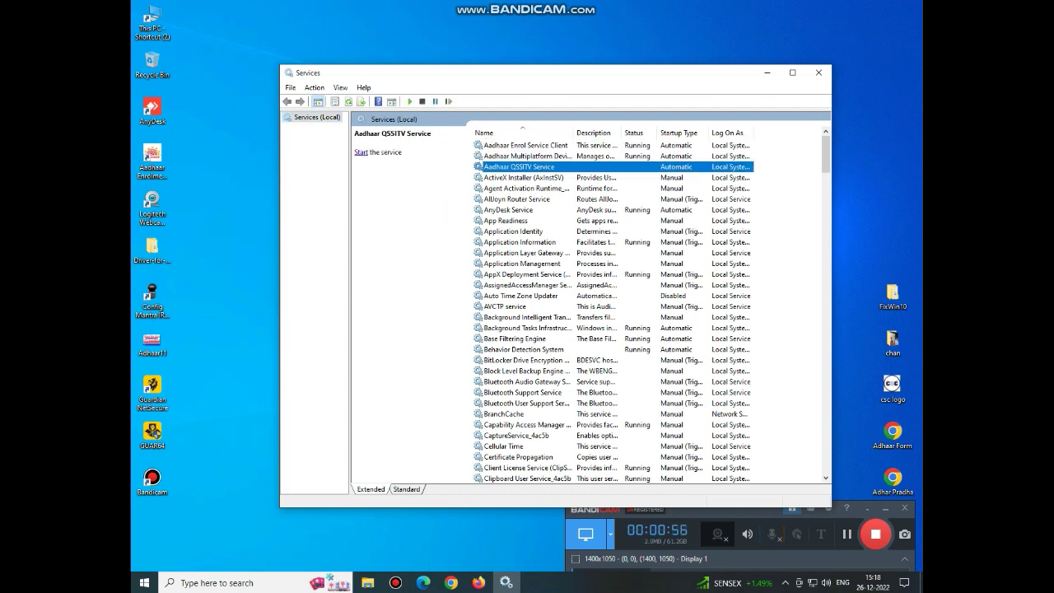
pyautogui.click(361, 152)
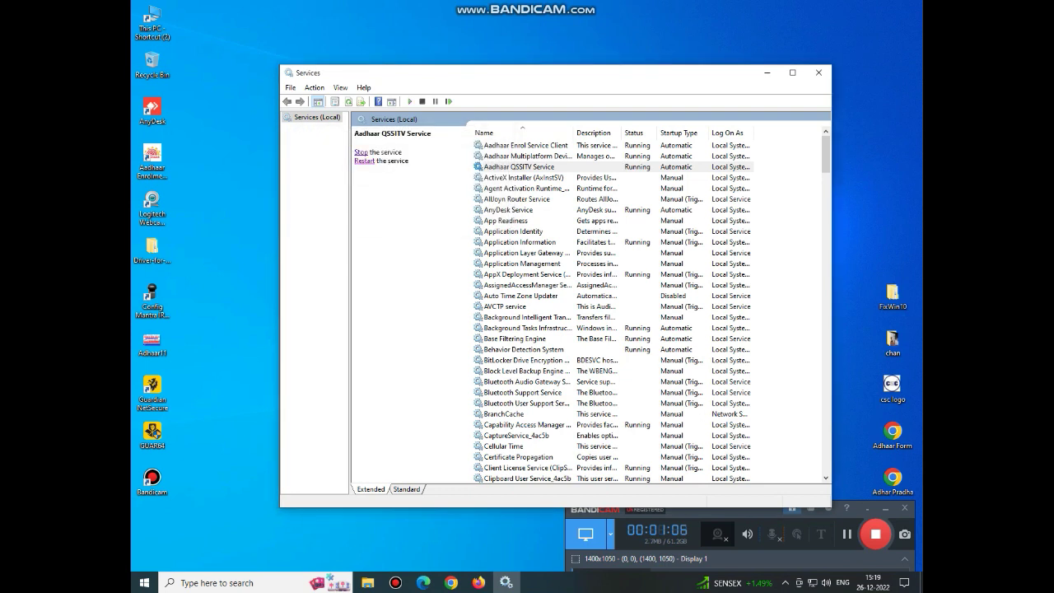
pyautogui.click(364, 160)
# - Start the Mantra MIS100V2 AVDM service, check Morpho RD Service, and minimize the Services window
pyautogui.click(527, 274)
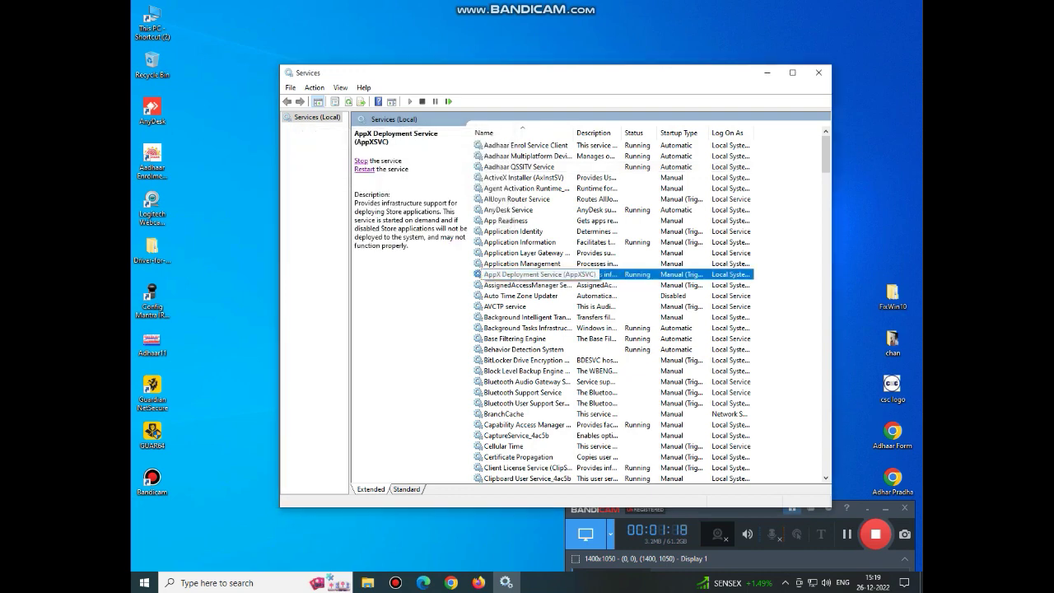
pyautogui.press('m')
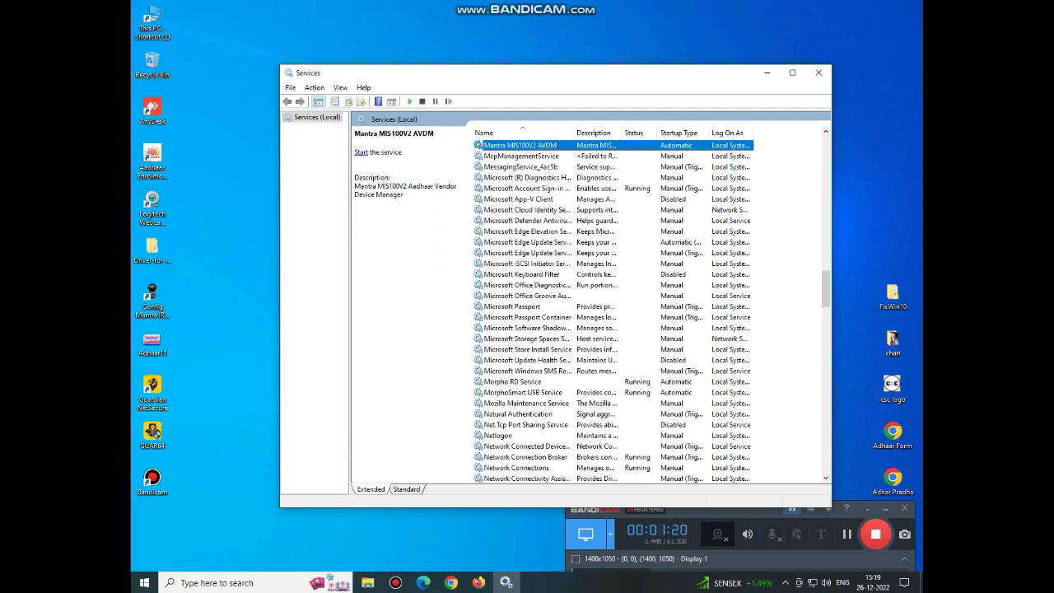
pyautogui.click(361, 152)
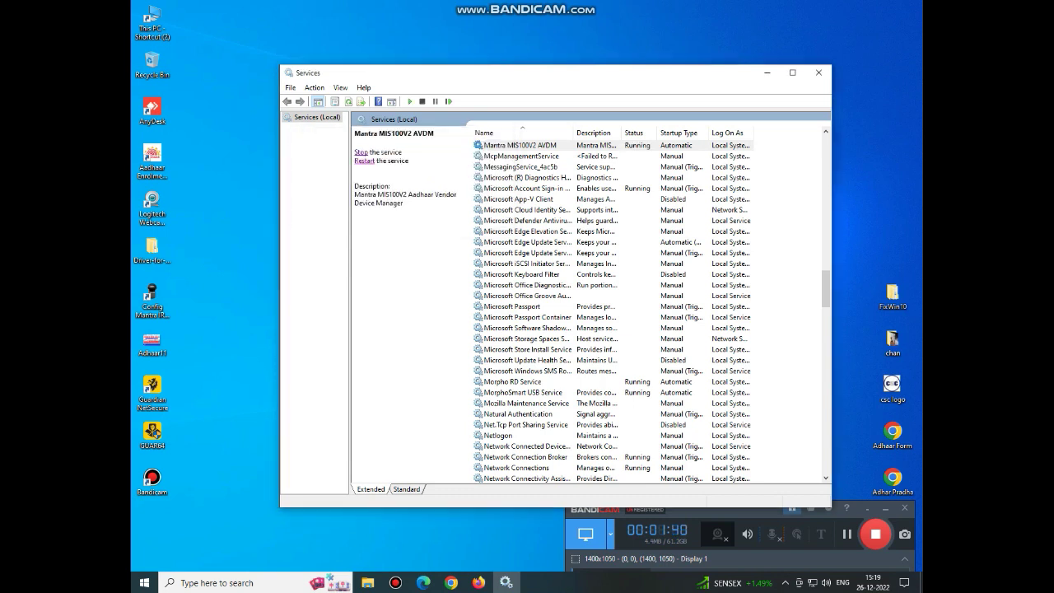
pyautogui.click(512, 381)
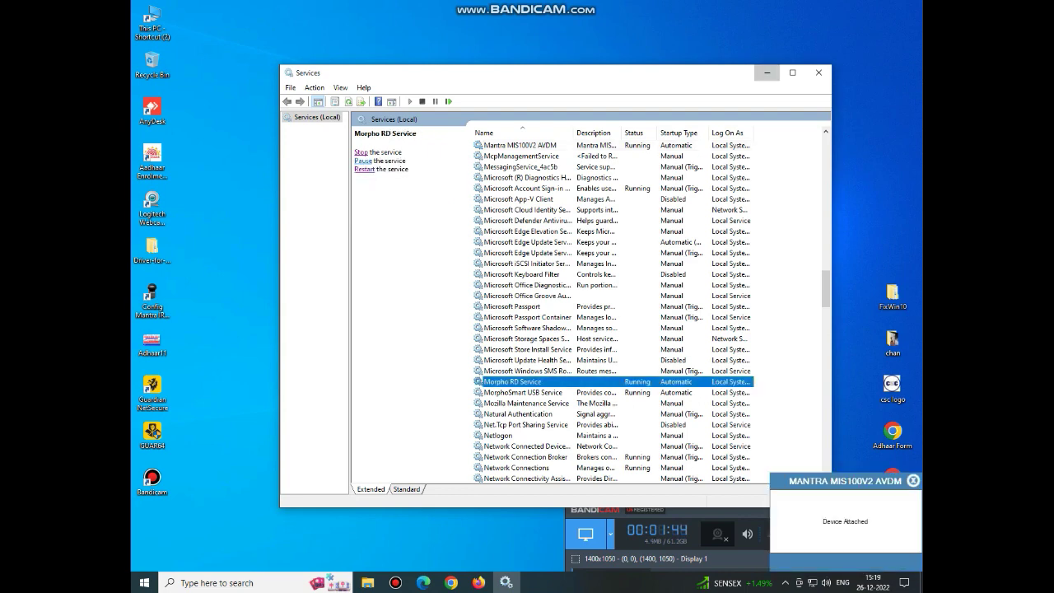
pyautogui.click(767, 73)
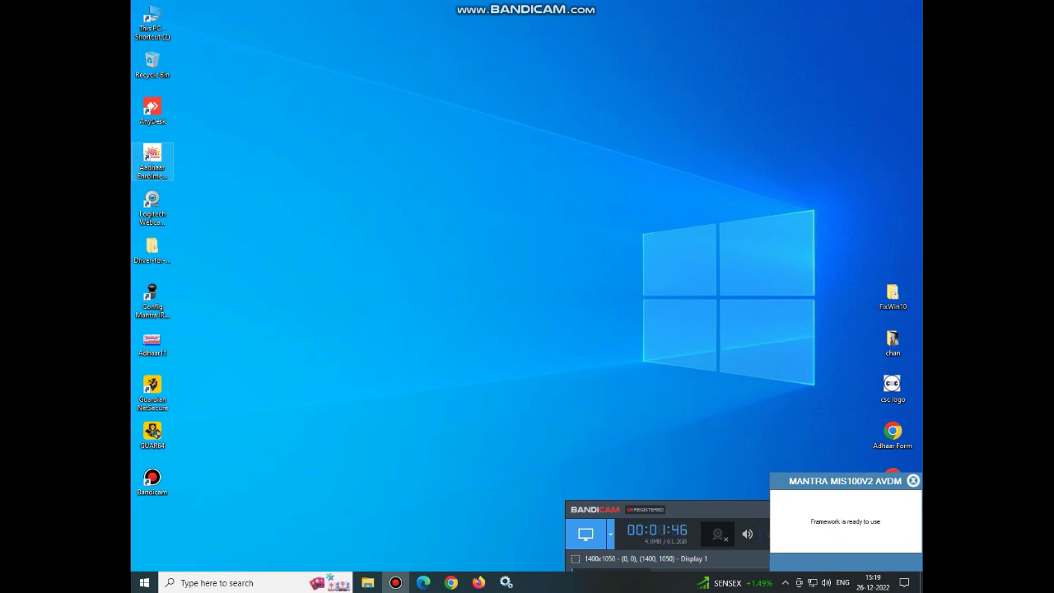
# - Open the Aadhaar Enrolment Client from its desktop shortcut with the required services running
pyautogui.rightClick(150, 145)
pyautogui.click(158, 154)
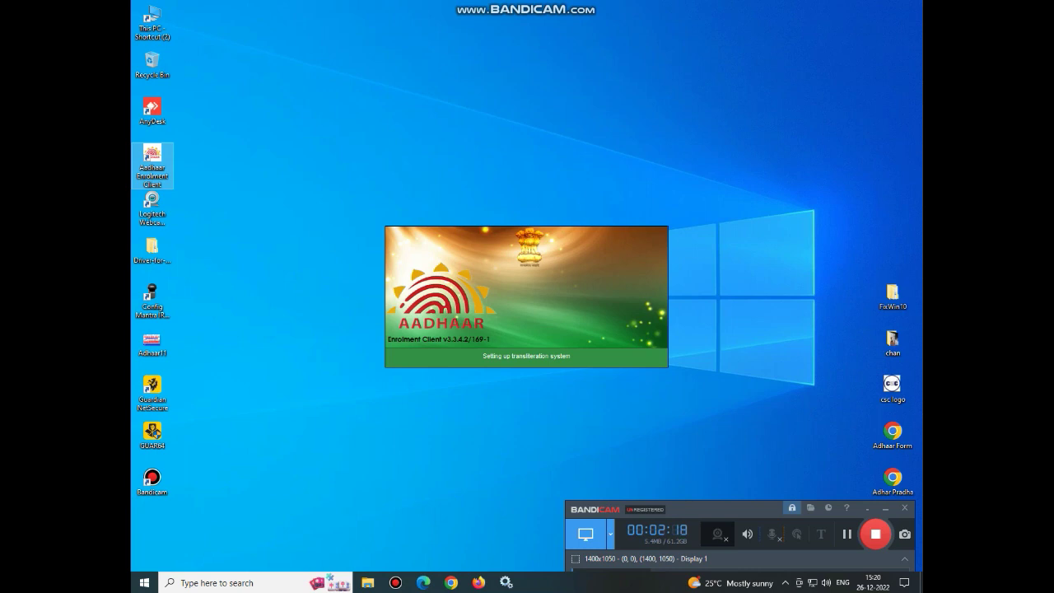
pyautogui.rightClick(267, 174)
pyautogui.click(289, 210)
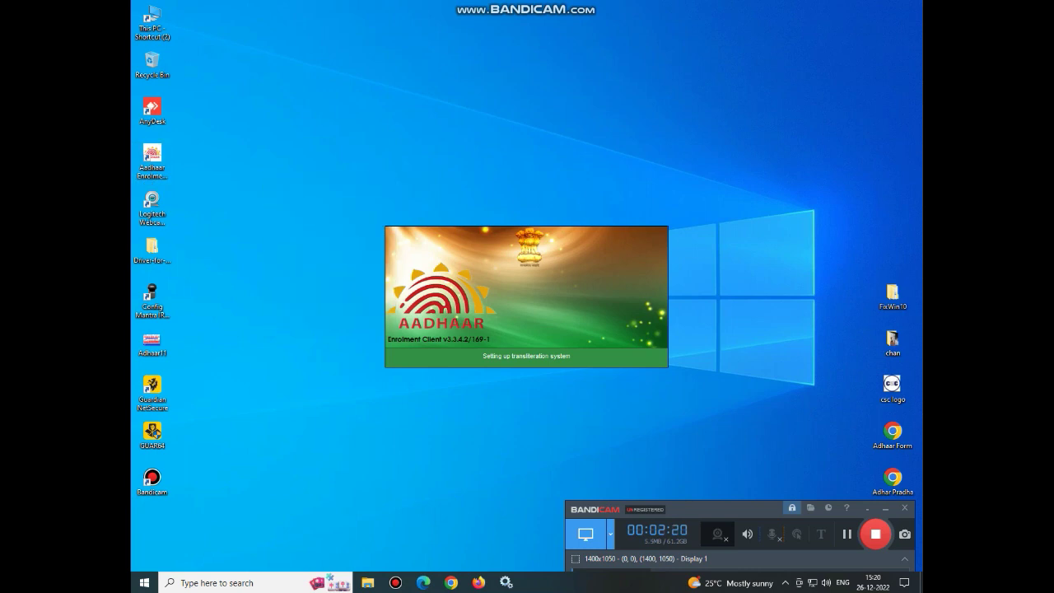
pyautogui.rightClick(256, 172)
pyautogui.click(286, 205)
pyautogui.rightClick(257, 172)
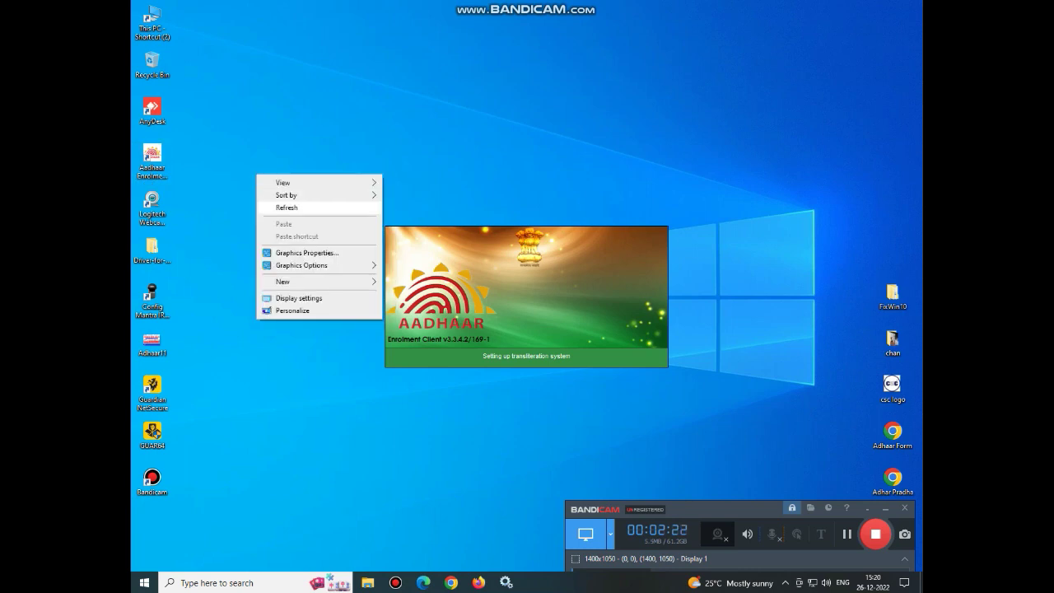
pyautogui.click(286, 205)
pyautogui.rightClick(269, 181)
pyautogui.click(288, 217)
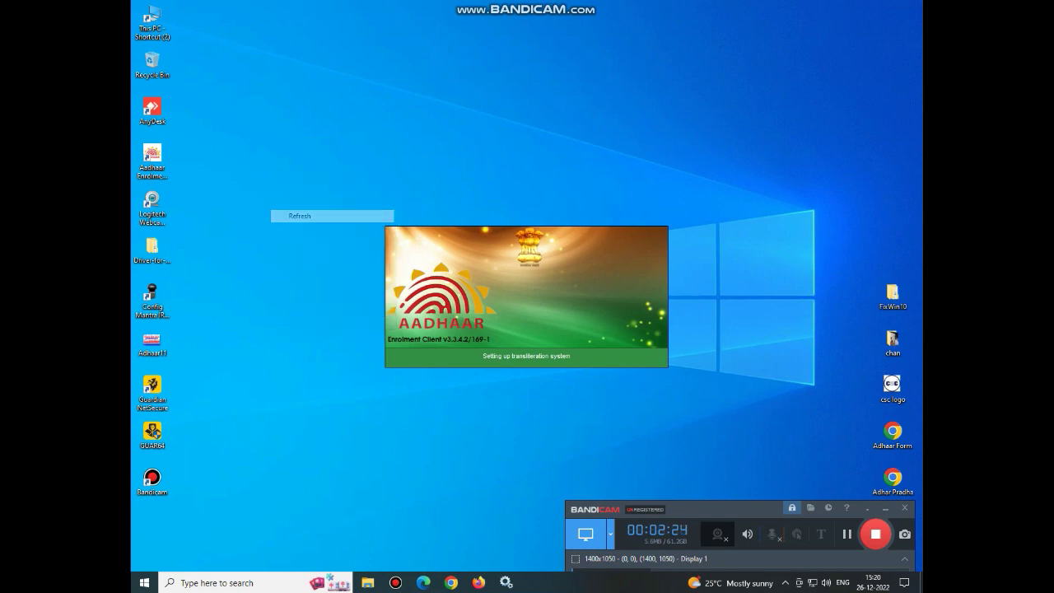
pyautogui.rightClick(249, 156)
pyautogui.click(285, 190)
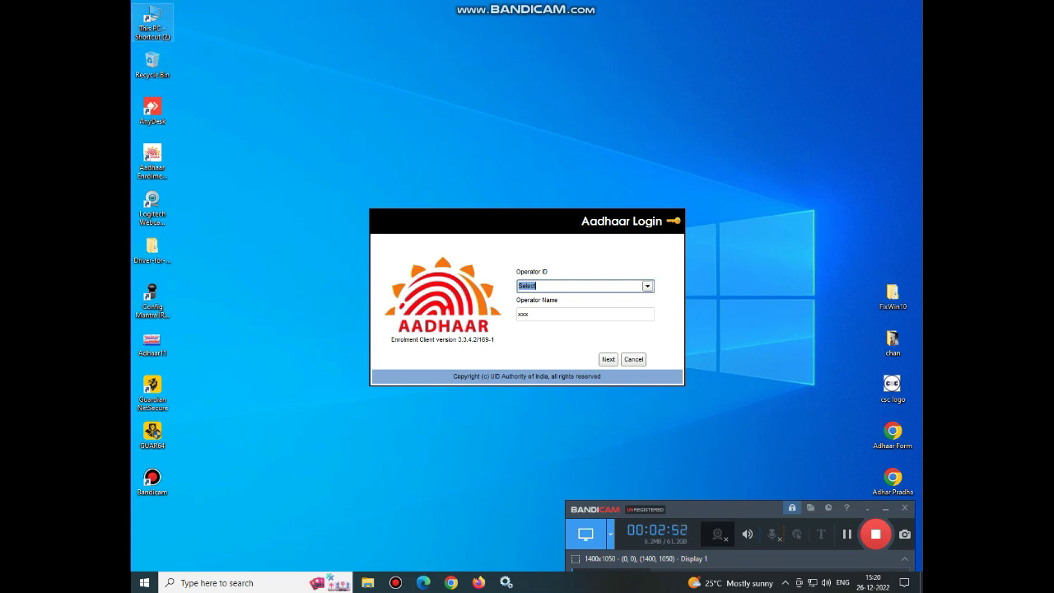
# - Locate the lvs folder in the data folder of UID Authority of India\Aadhaar Enrolment Client on drive C:, and close the folder window
pyautogui.doubleClick(151, 20)
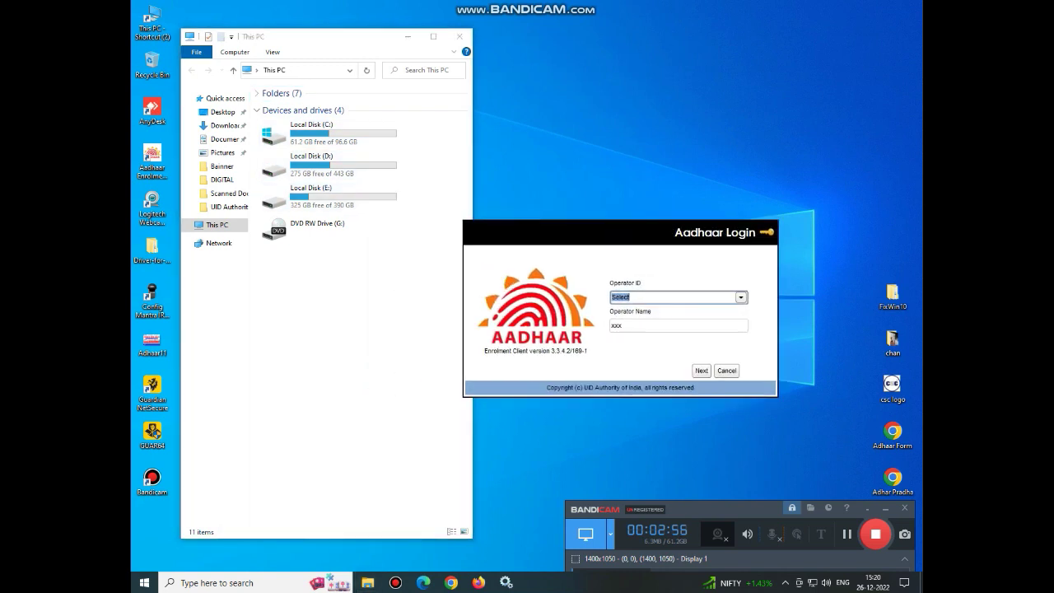
pyautogui.doubleClick(311, 132)
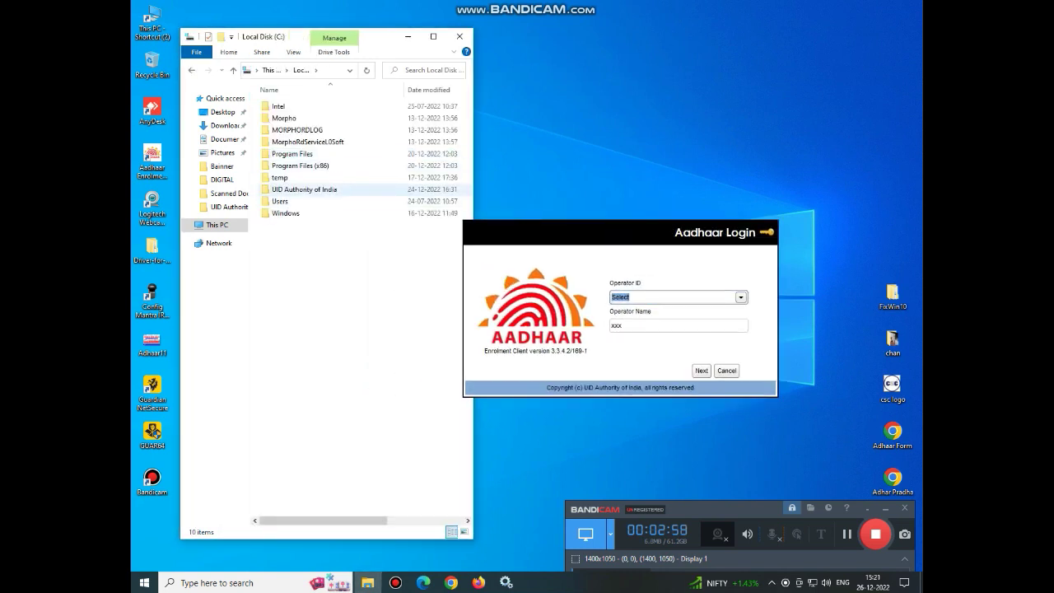
pyautogui.click(303, 190)
pyautogui.doubleClick(305, 190)
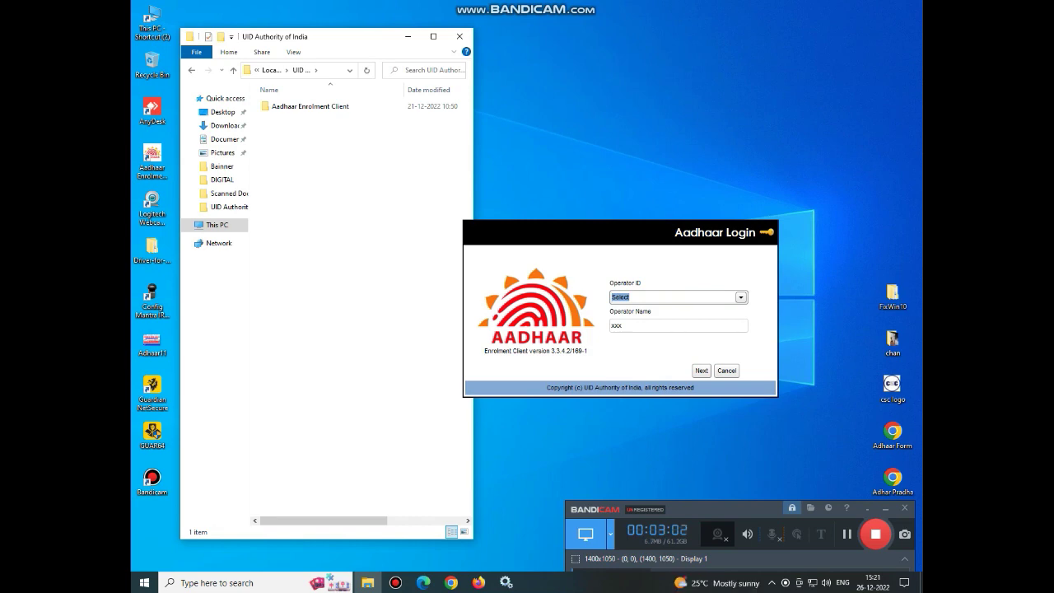
pyautogui.doubleClick(311, 107)
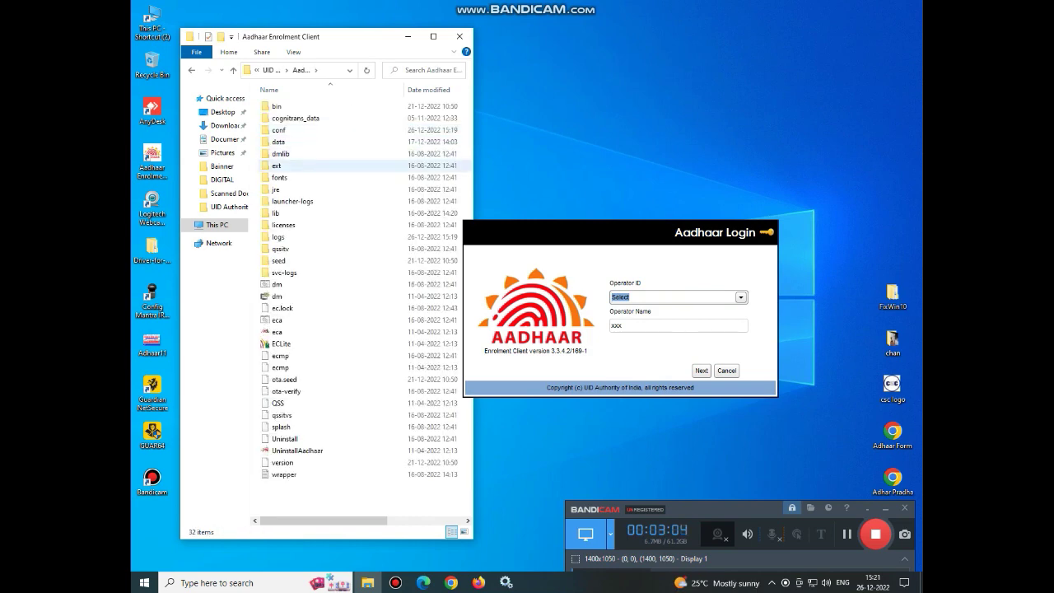
pyautogui.doubleClick(278, 142)
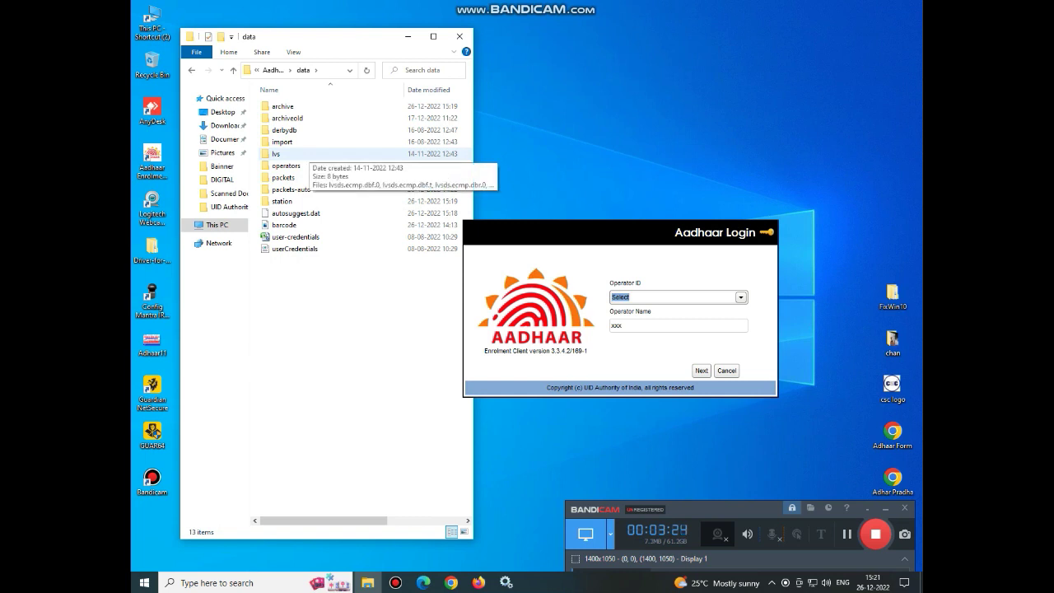
pyautogui.click(309, 153)
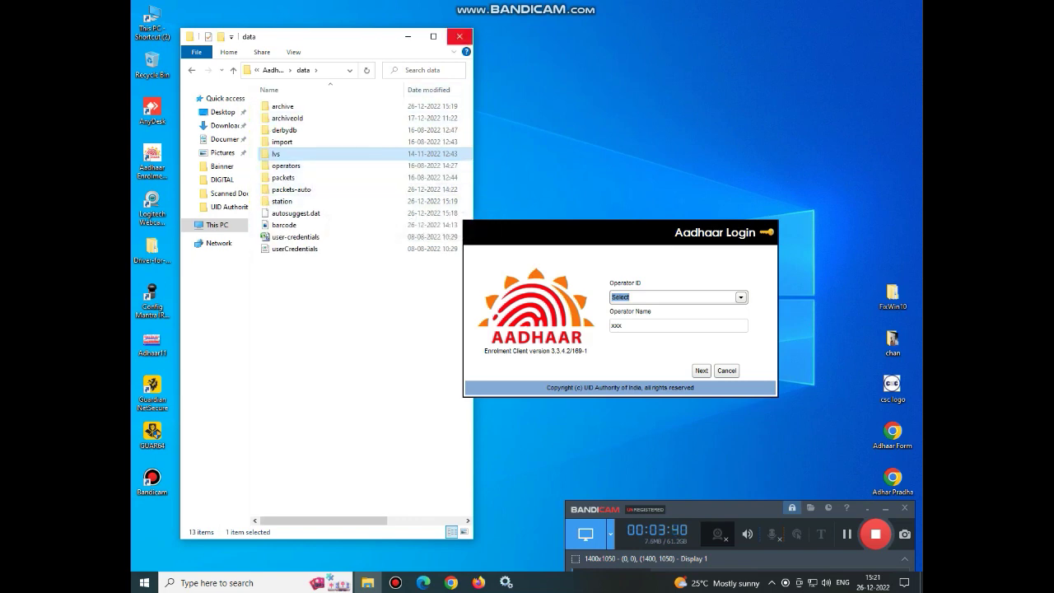
pyautogui.click(459, 36)
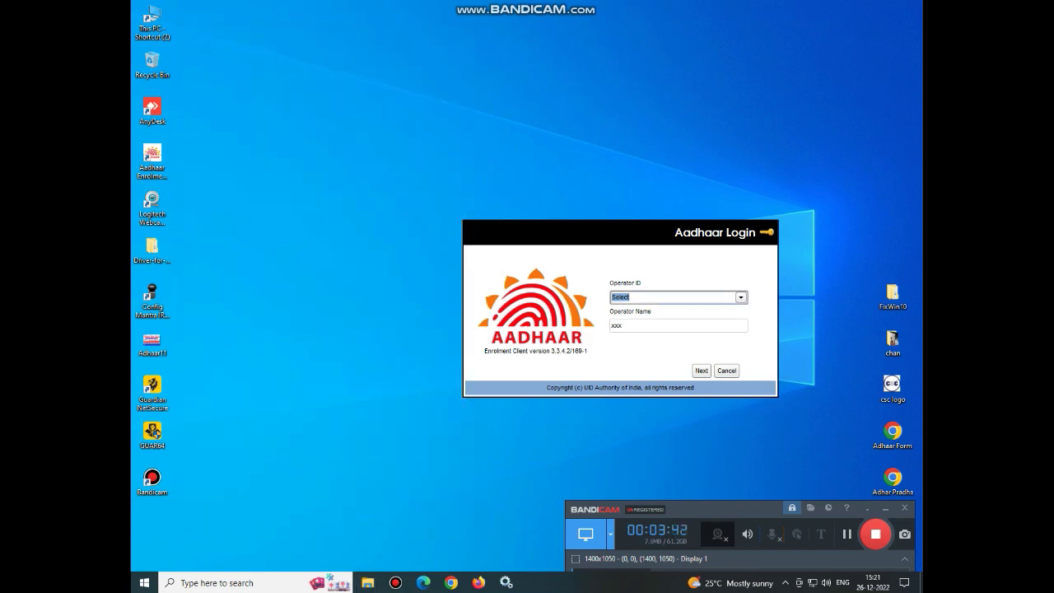
# - Filter the Operator ID list in the Aadhaar Login by part of the operator's ID and highlight the first match
pyautogui.press('Down')
pyautogui.moveTo(741, 316); pyautogui.dragTo(741, 373)
pyautogui.press('Return')
pyautogui.press('BackSpace')
pyautogui.press('BackSpace')
pyautogui.press('BackSpace')
pyautogui.press('BackSpace')
pyautogui.press('BackSpace')
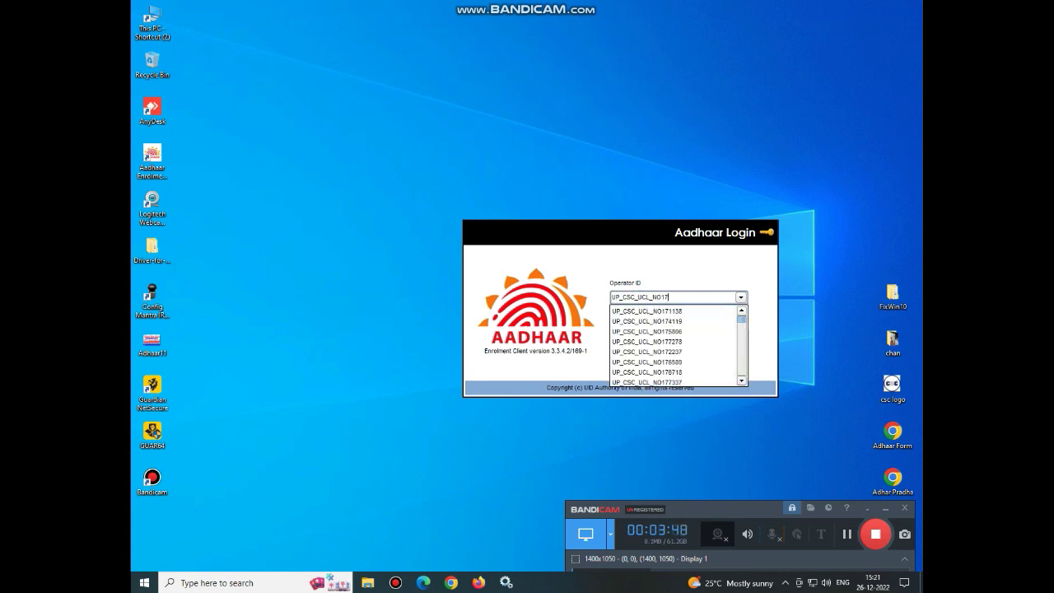
pyautogui.write('296')
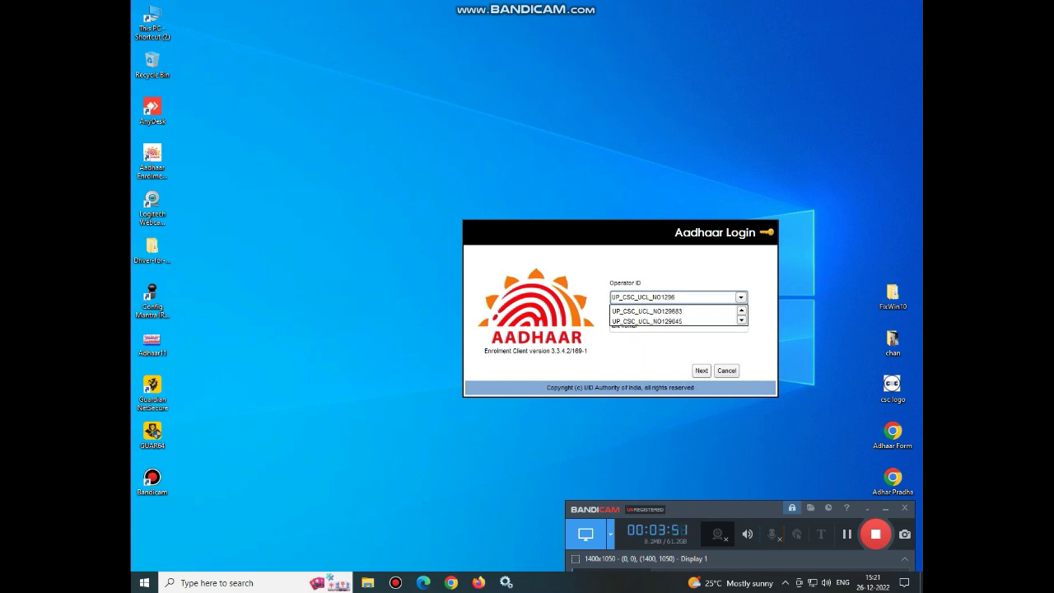
pyautogui.press('Down')
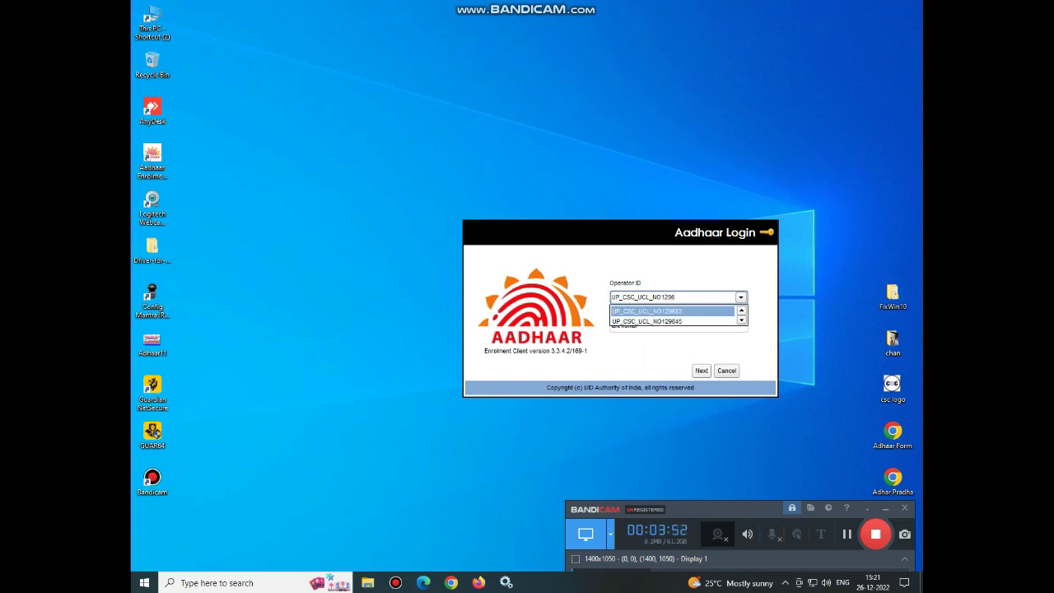